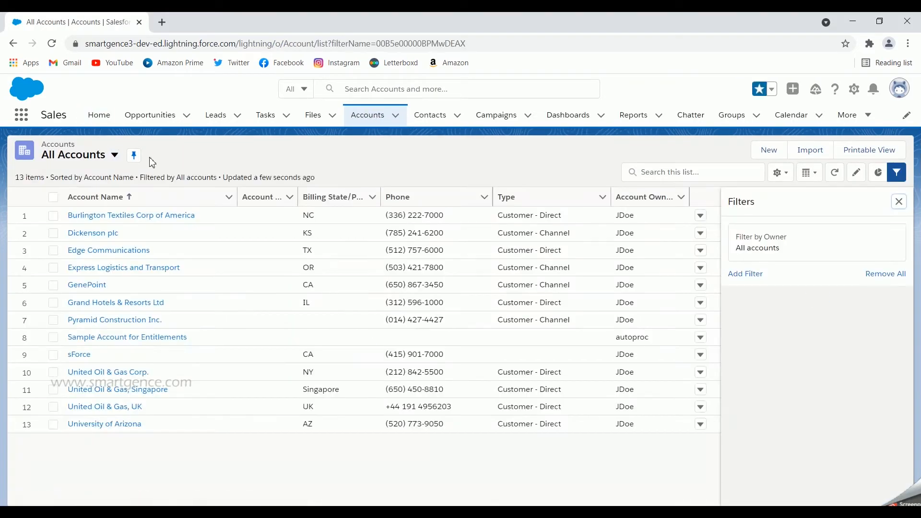
# - Start a new account list view and set its list name to "Industry accounts"
pyautogui.click(117, 159)
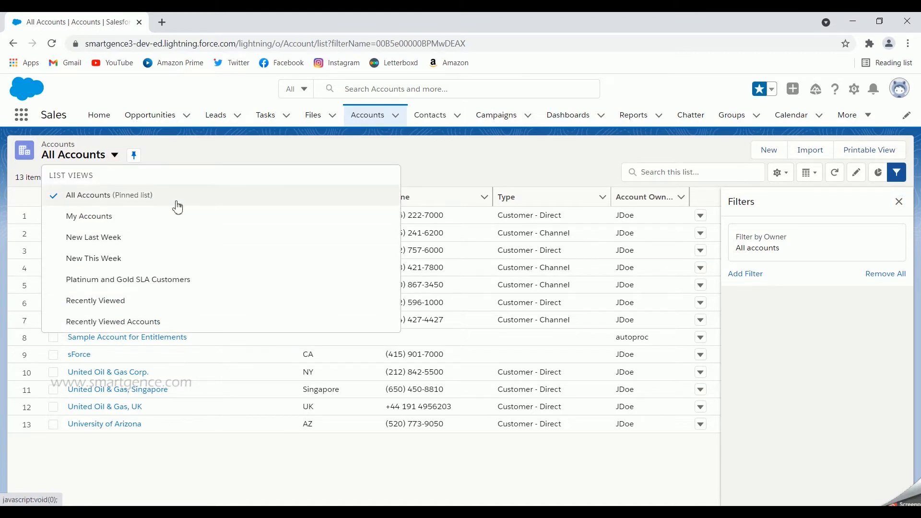
pyautogui.click(426, 153)
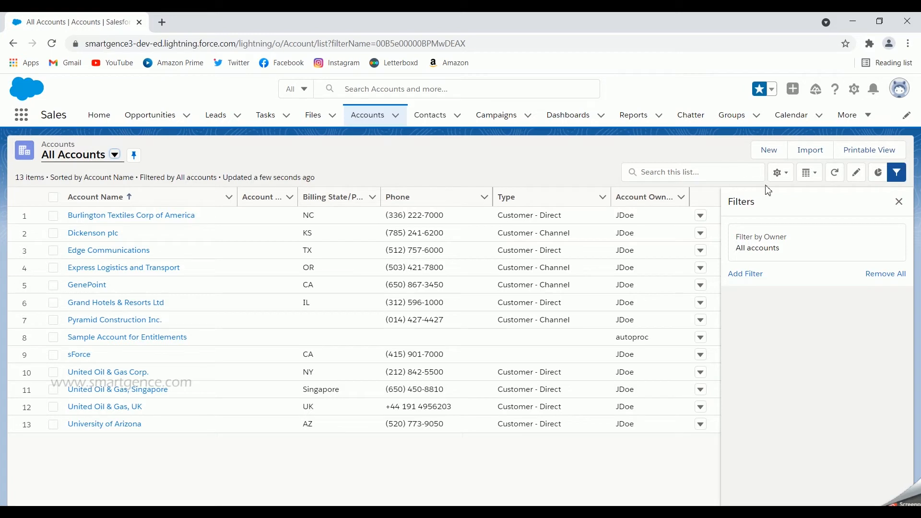
pyautogui.click(787, 177)
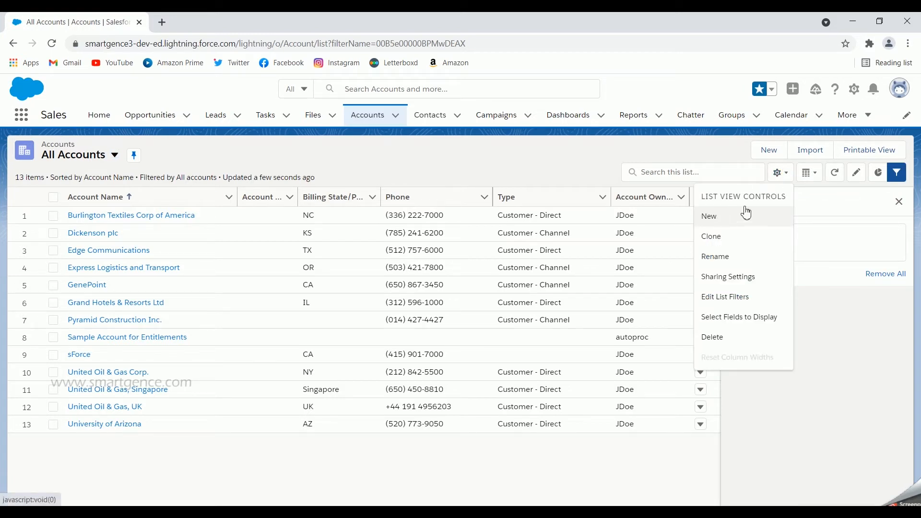
pyautogui.click(712, 218)
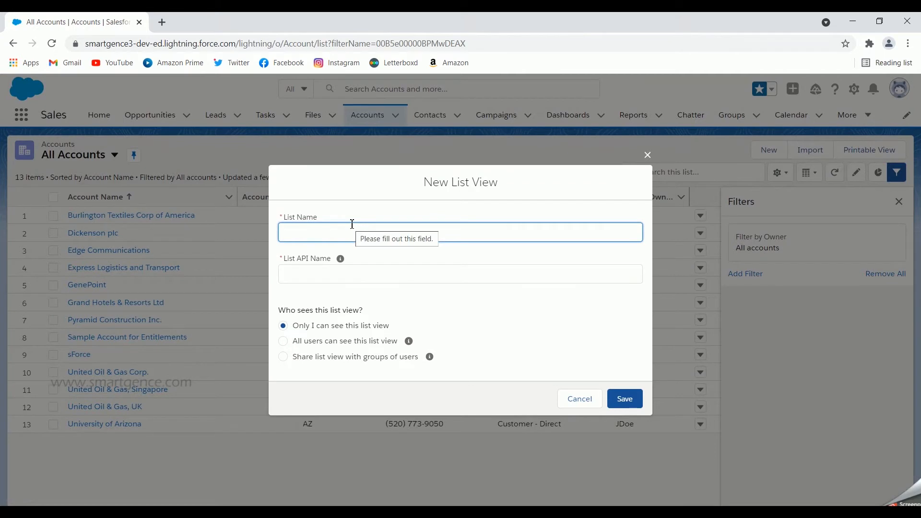
pyautogui.write('Indusry accounts')
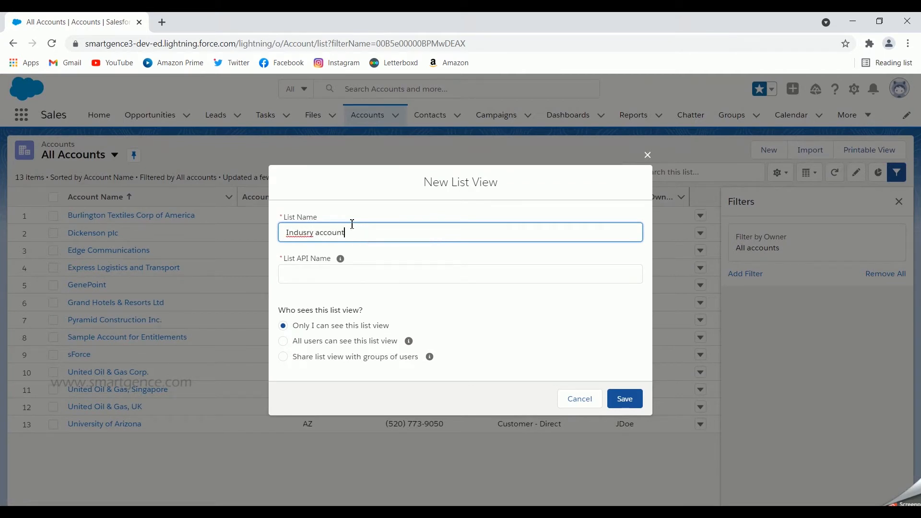
pyautogui.click(310, 232)
pyautogui.write('t')
pyautogui.click(377, 251)
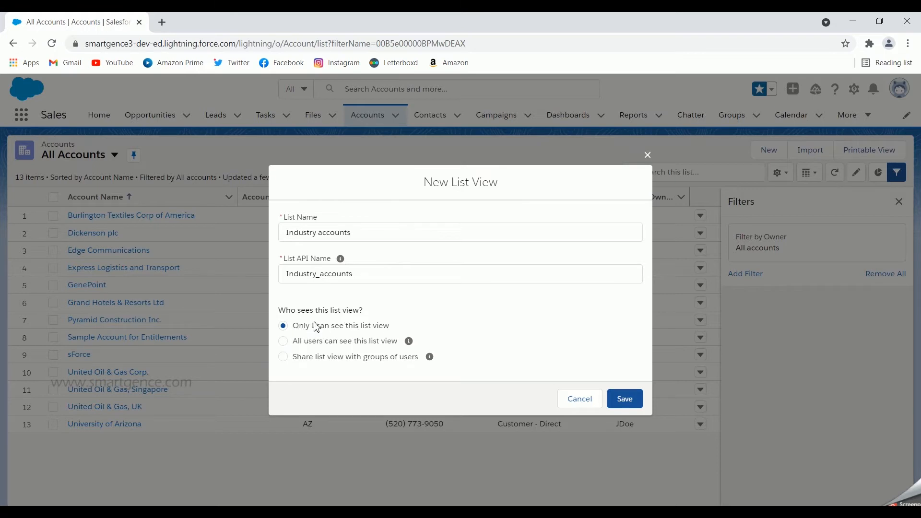
# - Review the sharing options, restrict the new list view's visibility to "Only I can see this list view", and save it
pyautogui.click(283, 341)
pyautogui.click(283, 358)
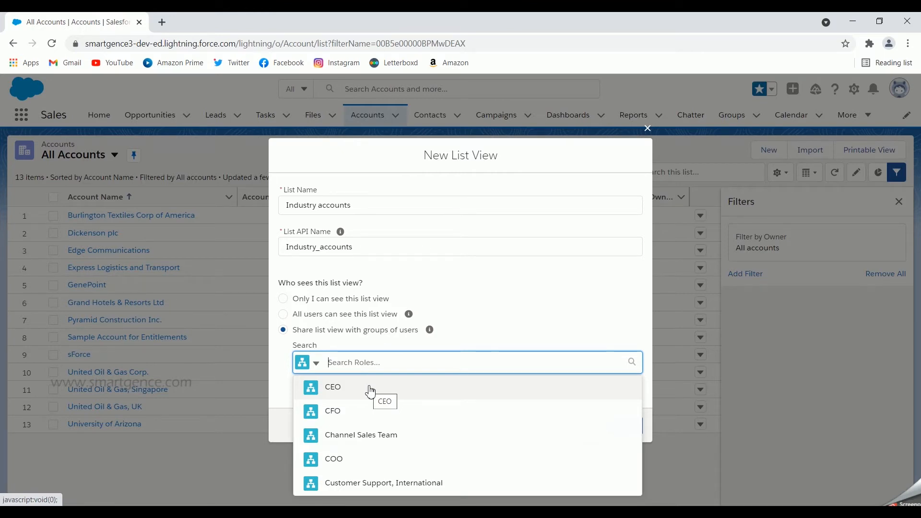
pyautogui.click(461, 297)
pyautogui.click(283, 298)
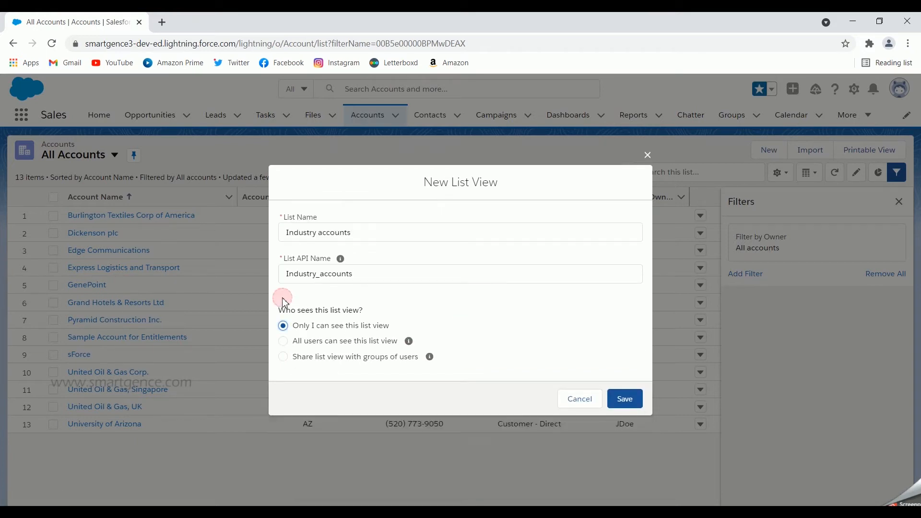
pyautogui.click(624, 400)
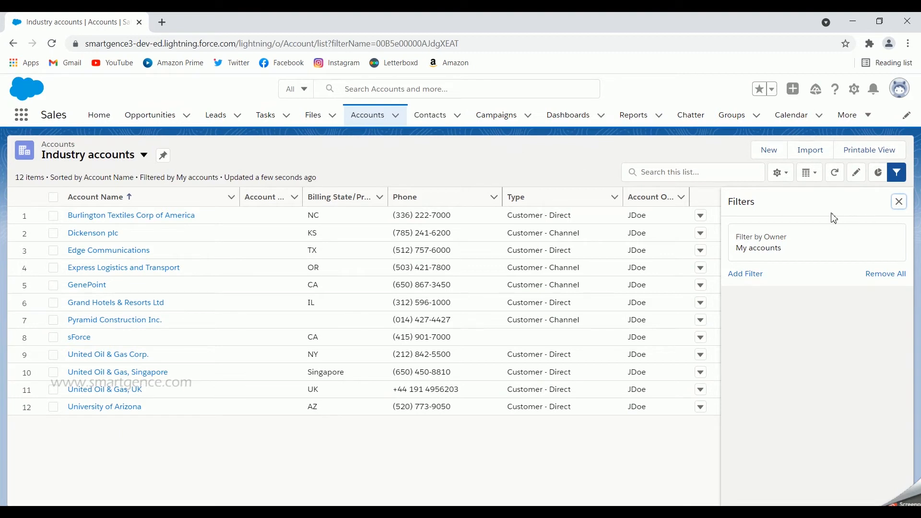
# - Examine the Accounts By Industry chart for the Industry accounts list and close it again
pyautogui.click(900, 203)
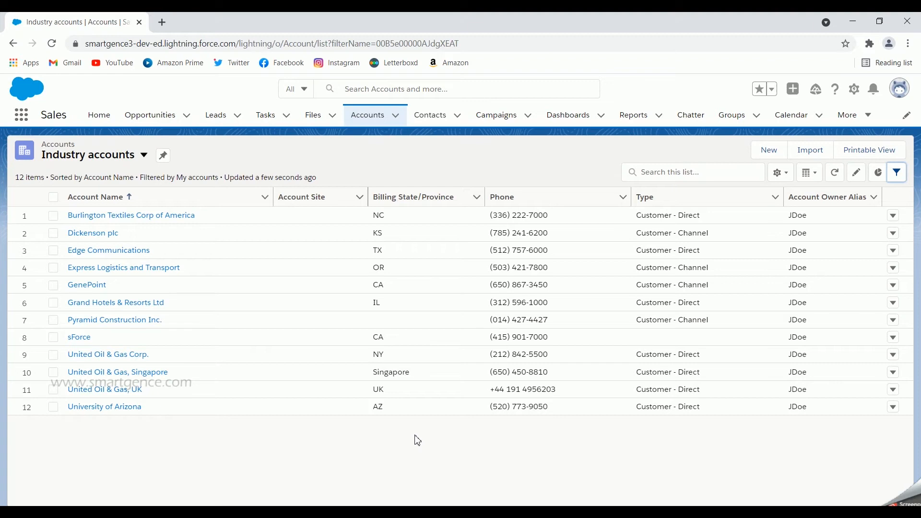
pyautogui.click(879, 173)
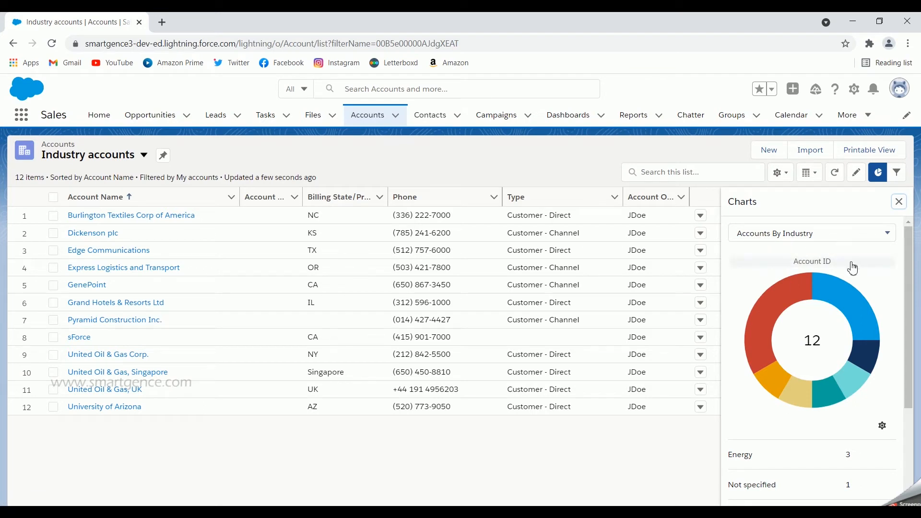
pyautogui.scroll(-3, 884, 292)
pyautogui.scroll(3, 882, 288)
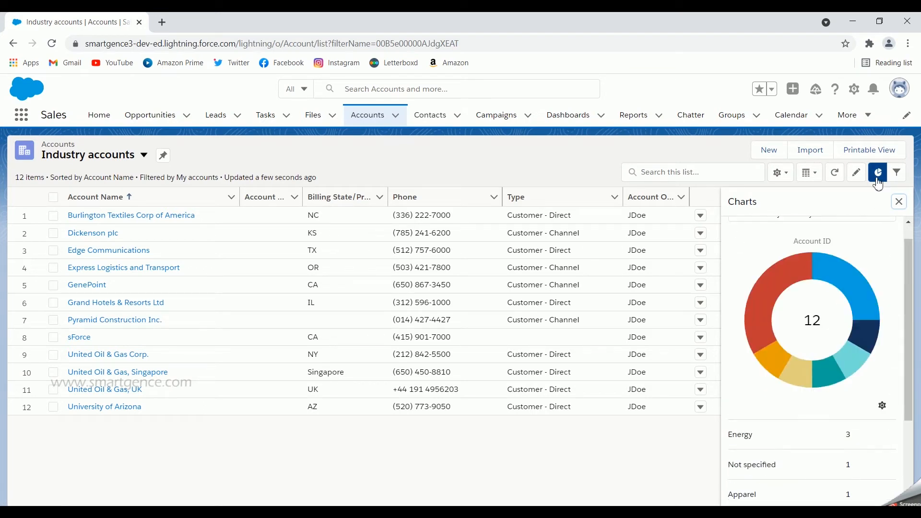
pyautogui.click(877, 172)
# - Display the Industry accounts list as a Kanban board grouped by Active, with Summarize By set to None
pyautogui.click(818, 177)
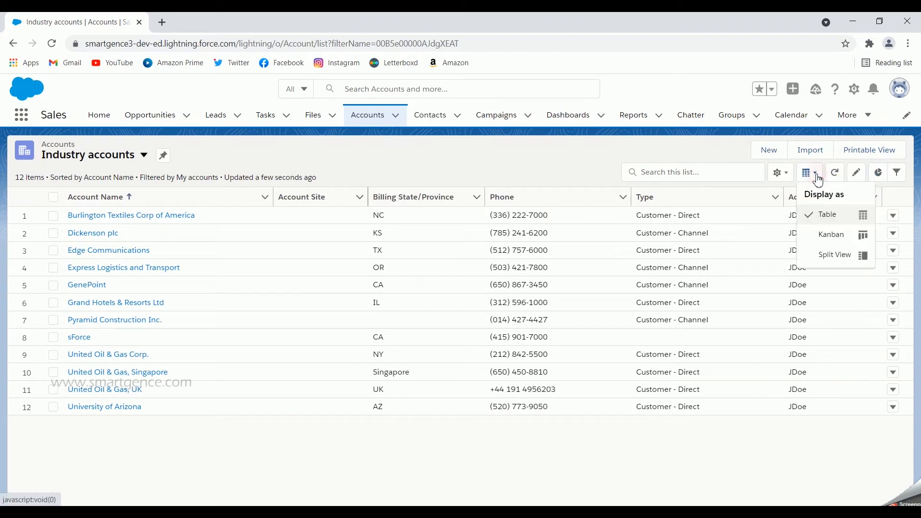
pyautogui.click(823, 241)
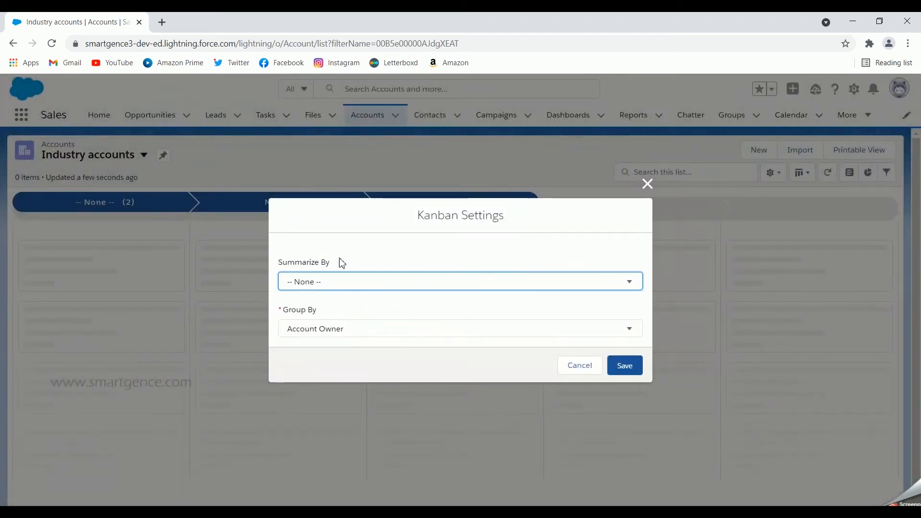
pyautogui.click(358, 284)
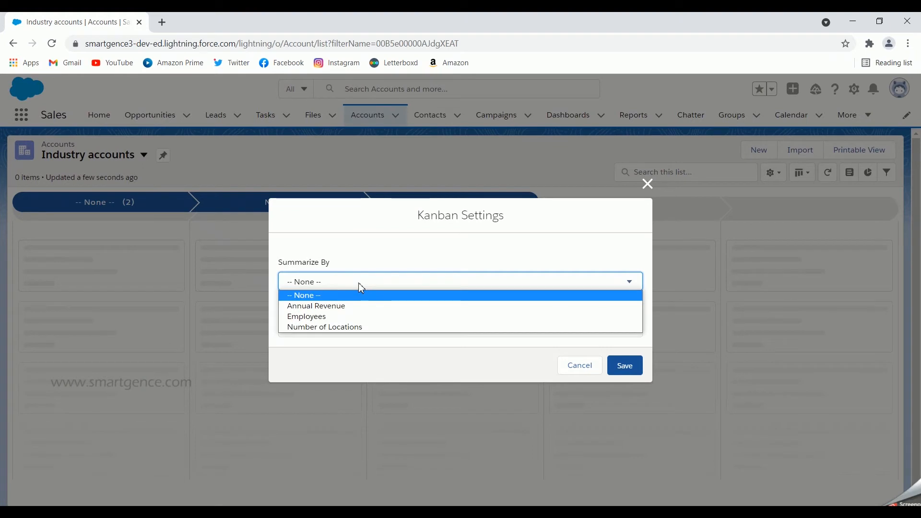
pyautogui.click(340, 307)
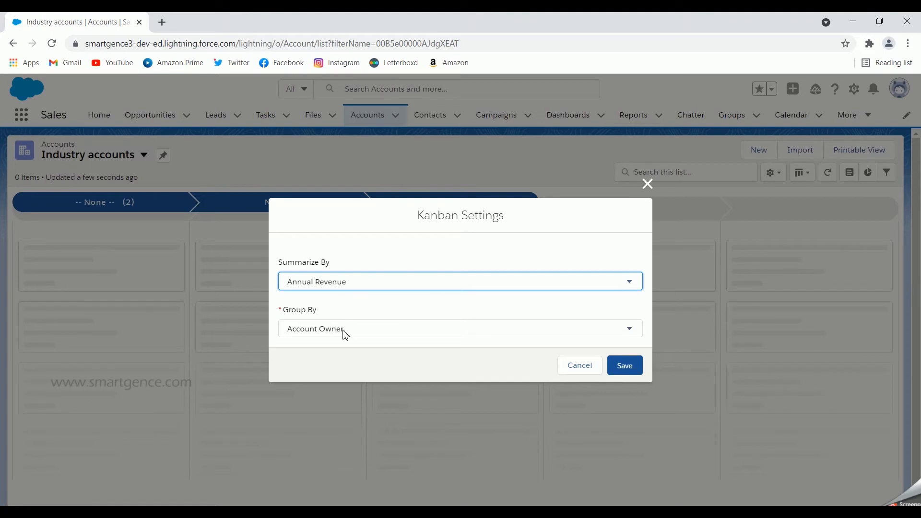
pyautogui.click(343, 330)
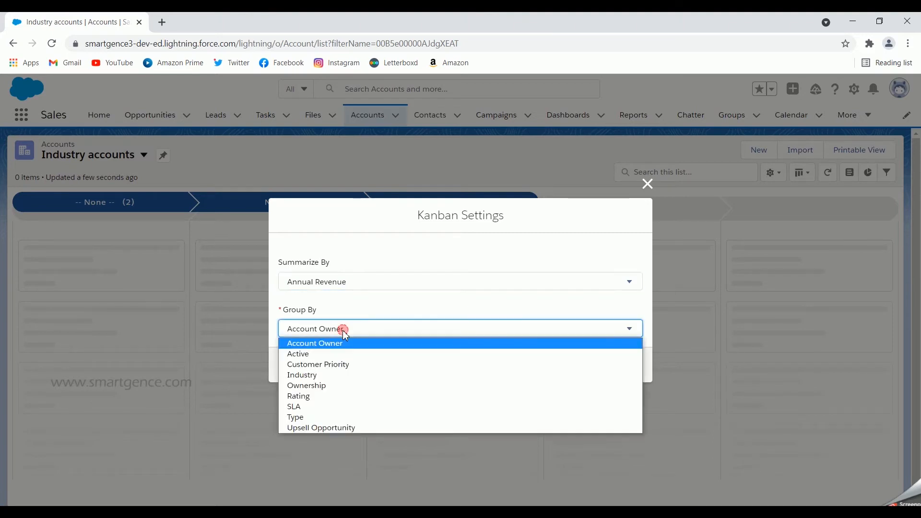
pyautogui.click(312, 354)
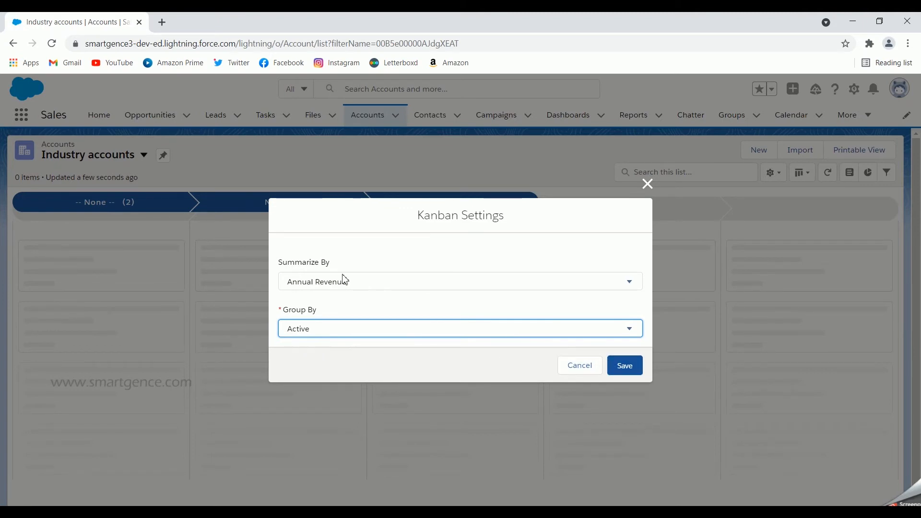
pyautogui.click(334, 286)
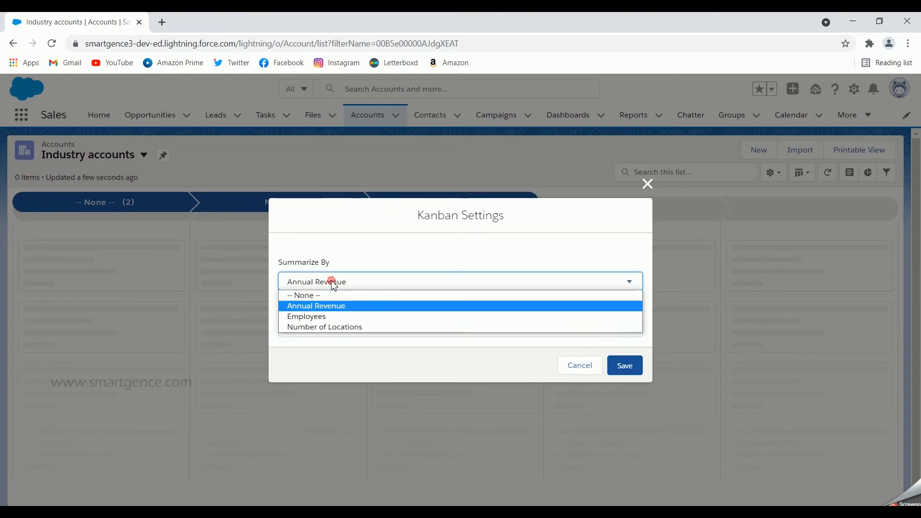
pyautogui.click(344, 294)
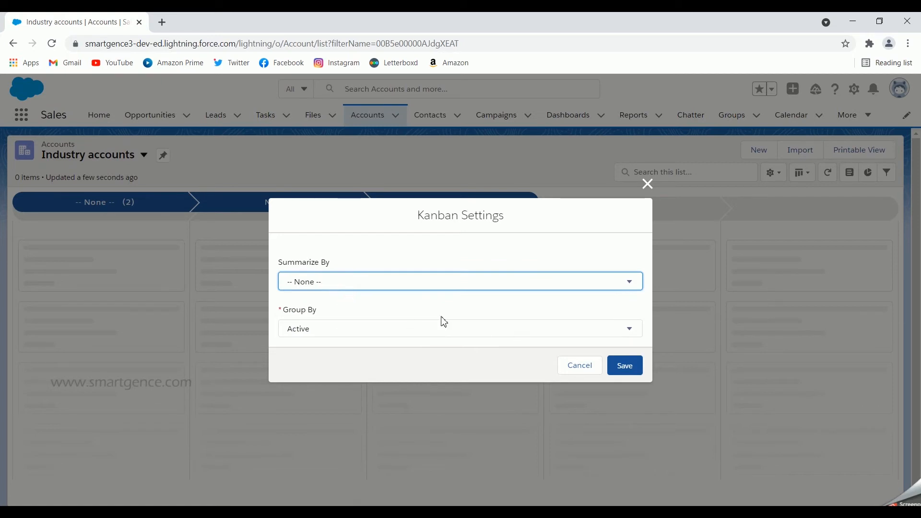
pyautogui.click(636, 368)
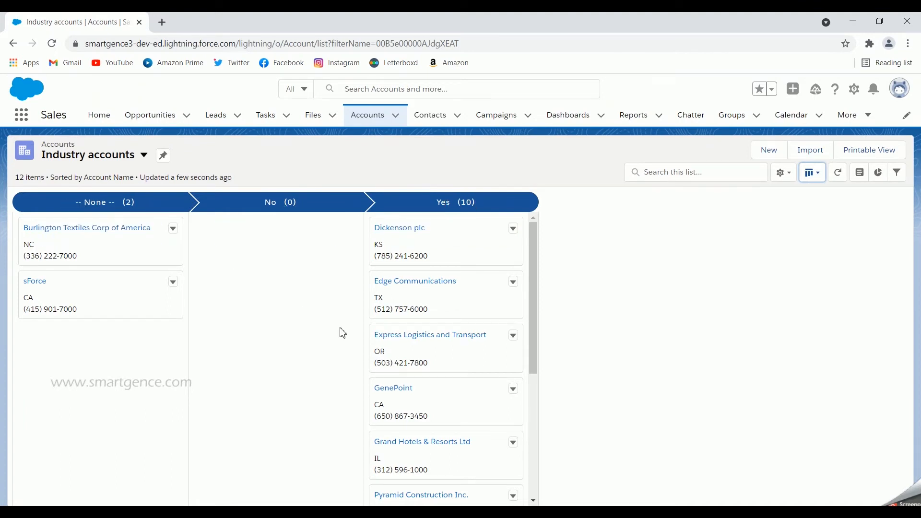
# - Look through the Burlington Textiles Corp of America account in Split View and return the list to Table display
pyautogui.click(814, 174)
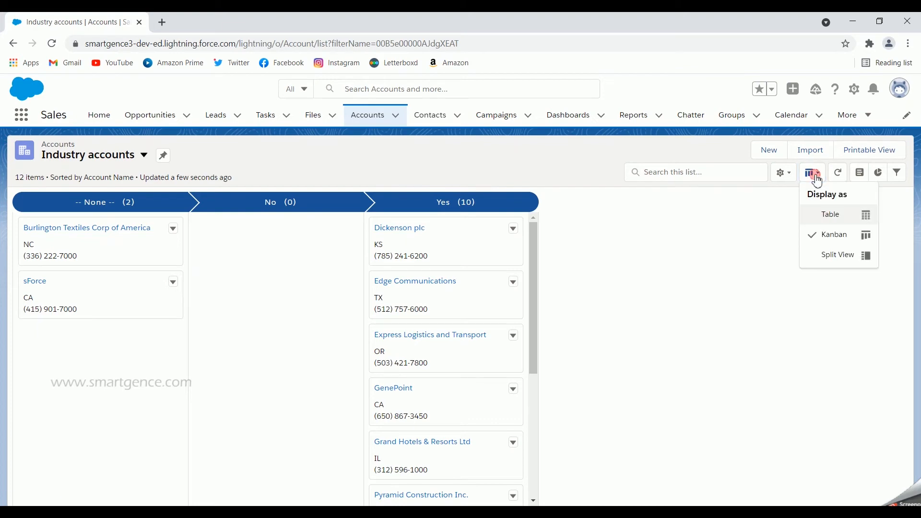
pyautogui.click(824, 262)
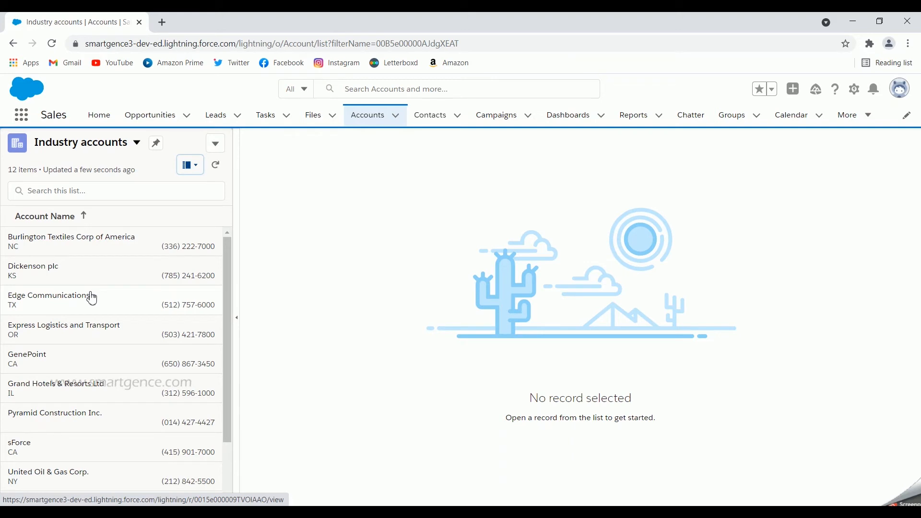
pyautogui.click(89, 247)
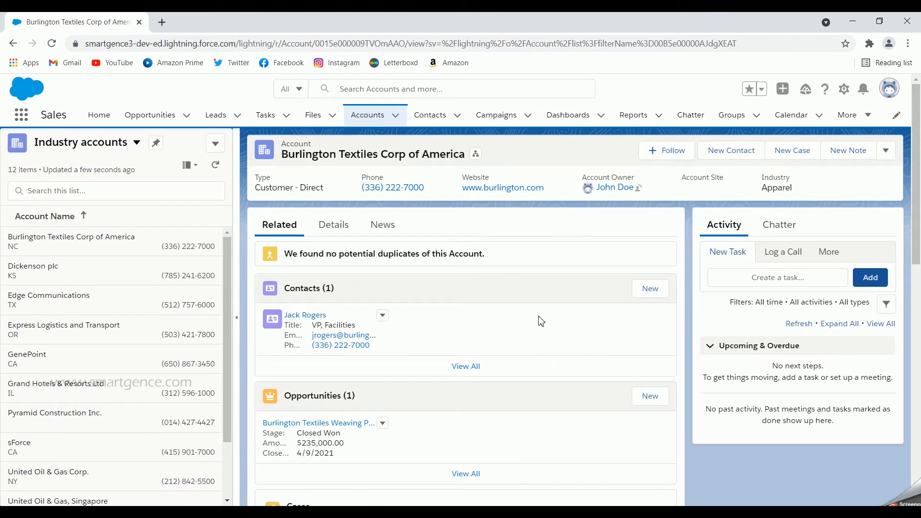
pyautogui.scroll(-5, 541, 320)
pyautogui.scroll(6, 541, 321)
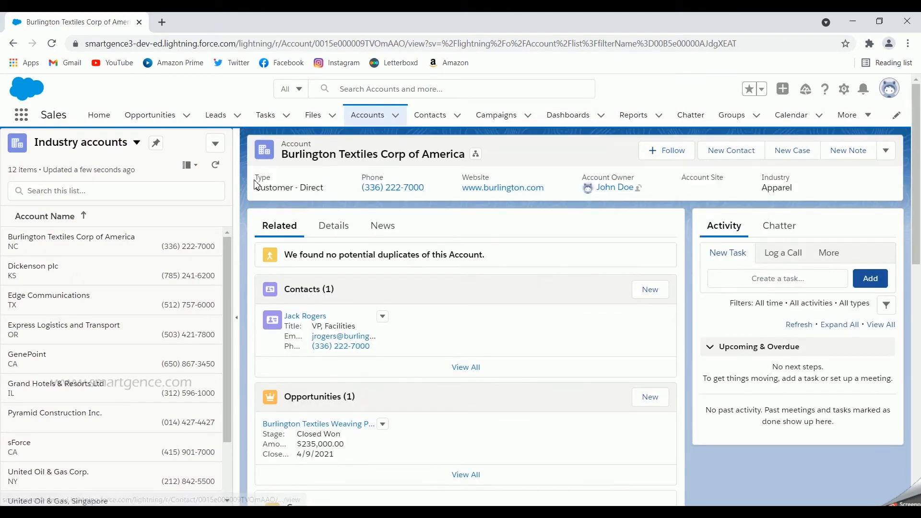
pyautogui.click(190, 168)
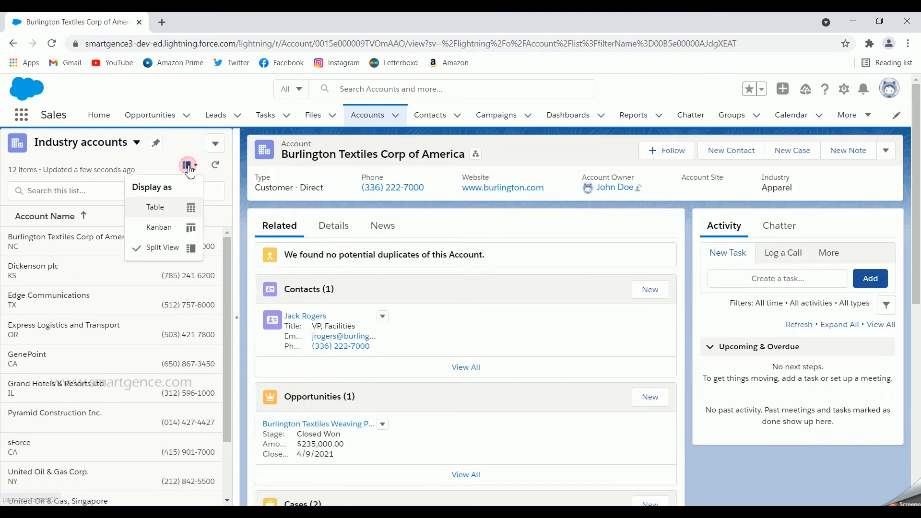
pyautogui.click(155, 207)
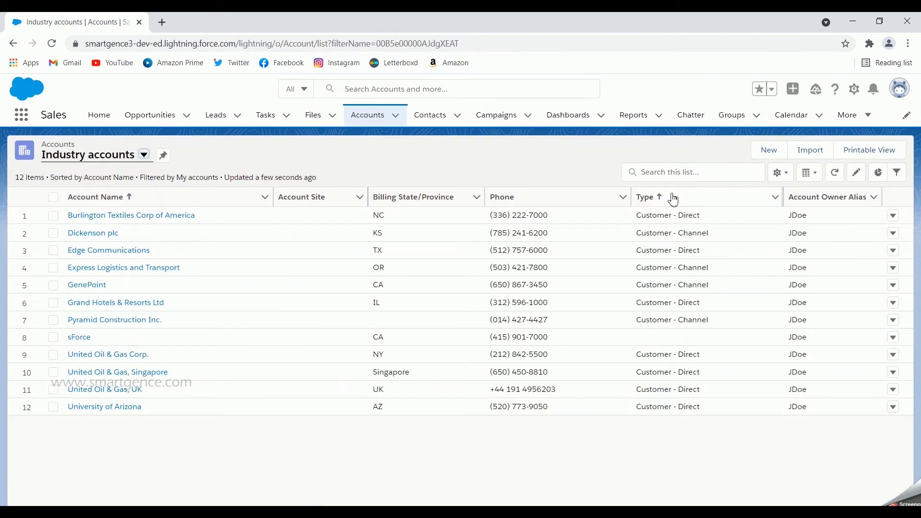
# - Inspect the rename and sharing settings of the Industry accounts list view without changing them
pyautogui.click(785, 180)
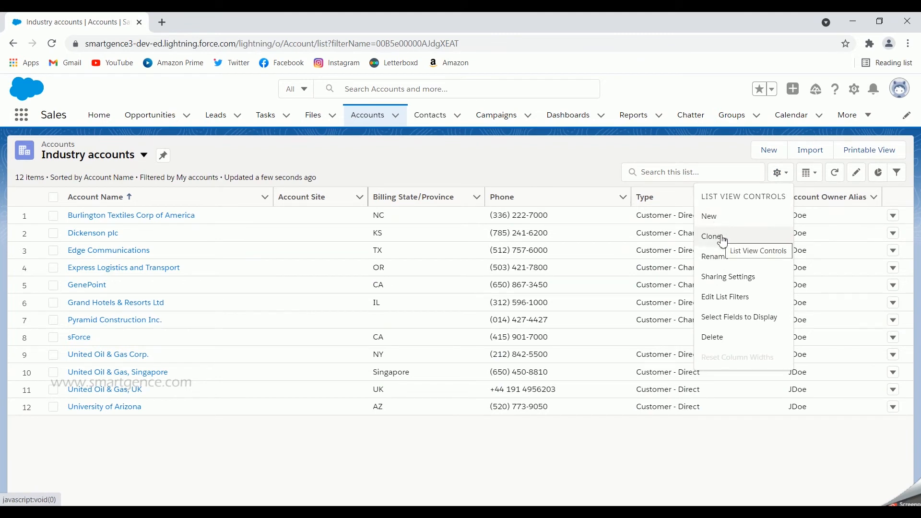
pyautogui.click(752, 259)
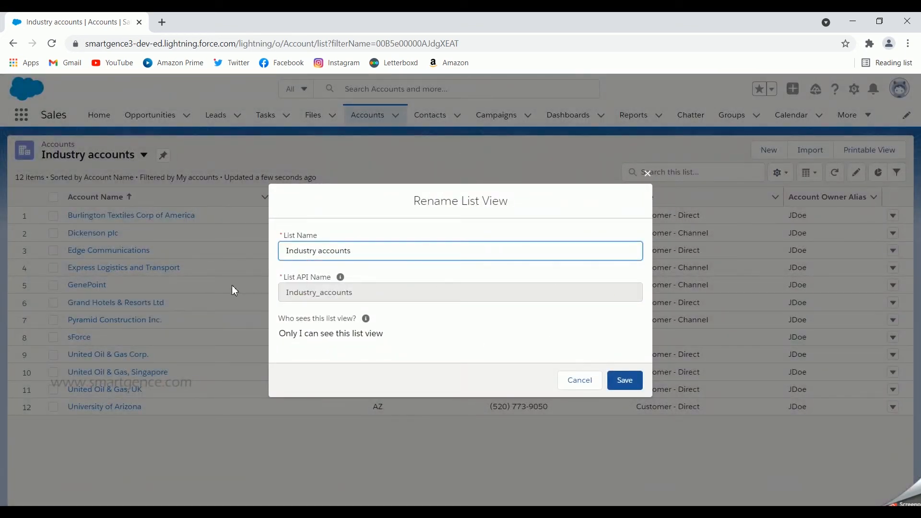
pyautogui.click(573, 379)
pyautogui.click(779, 173)
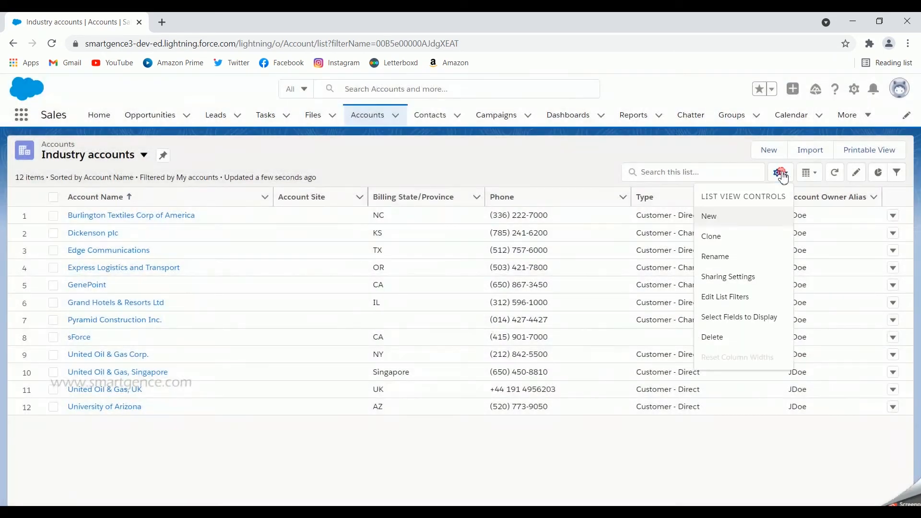
pyautogui.click(759, 282)
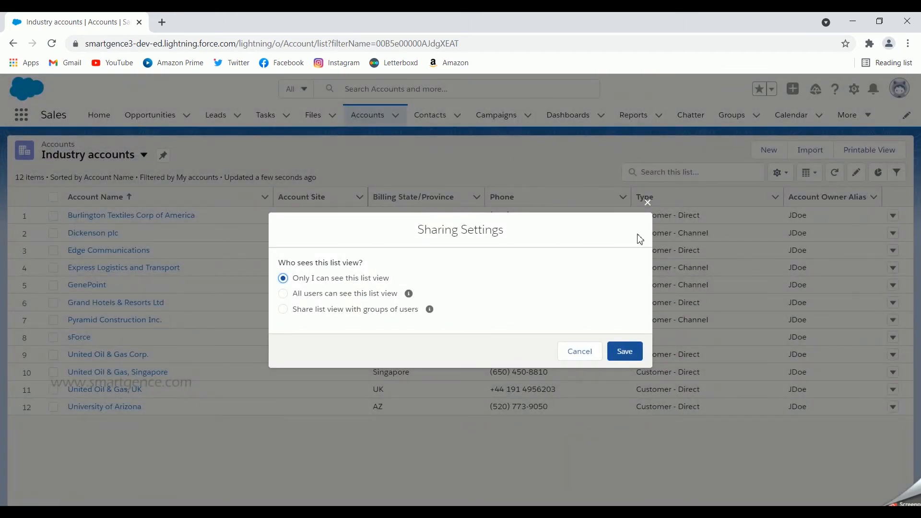
pyautogui.click(590, 351)
# - Set the Filter by Owner option of the Industry accounts list view to All accounts
pyautogui.click(779, 172)
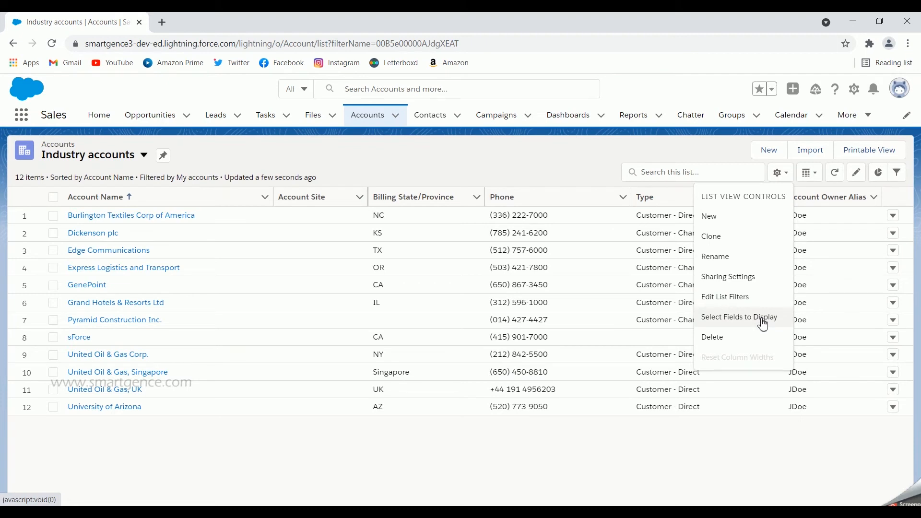
pyautogui.click(737, 304)
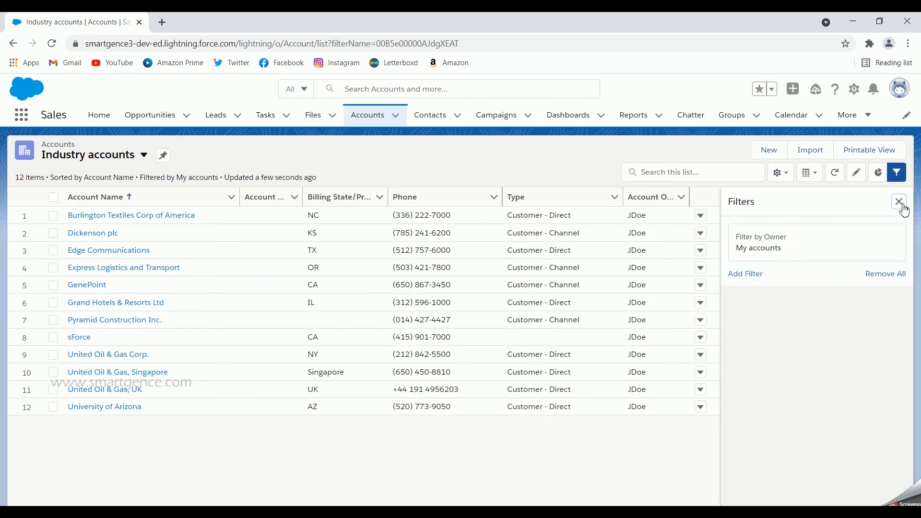
pyautogui.click(904, 208)
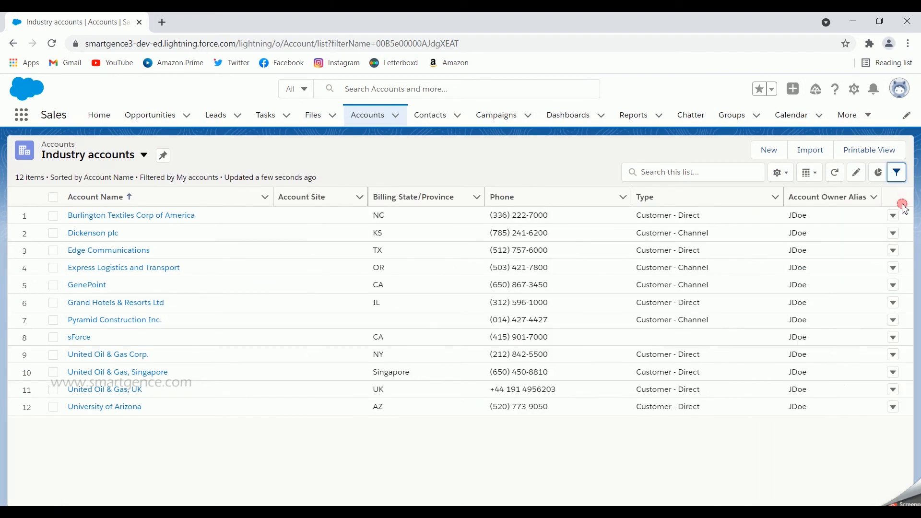
pyautogui.click(897, 174)
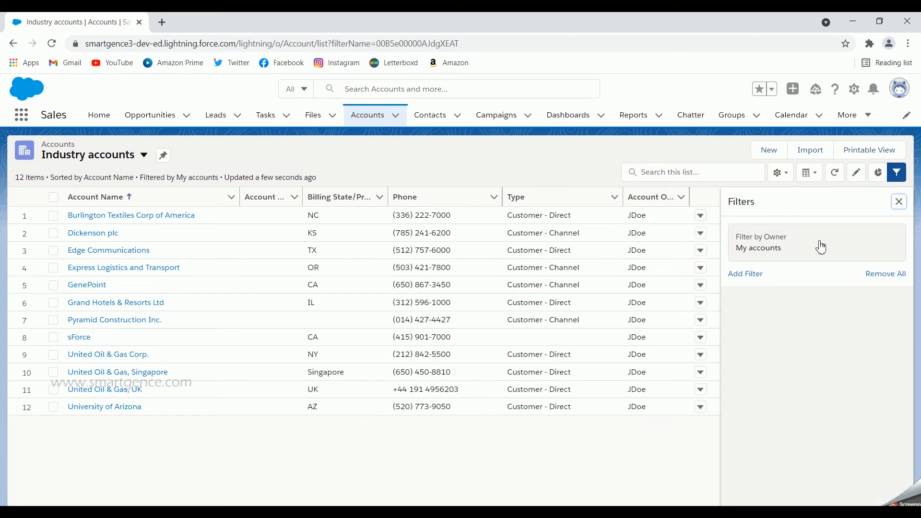
pyautogui.click(812, 256)
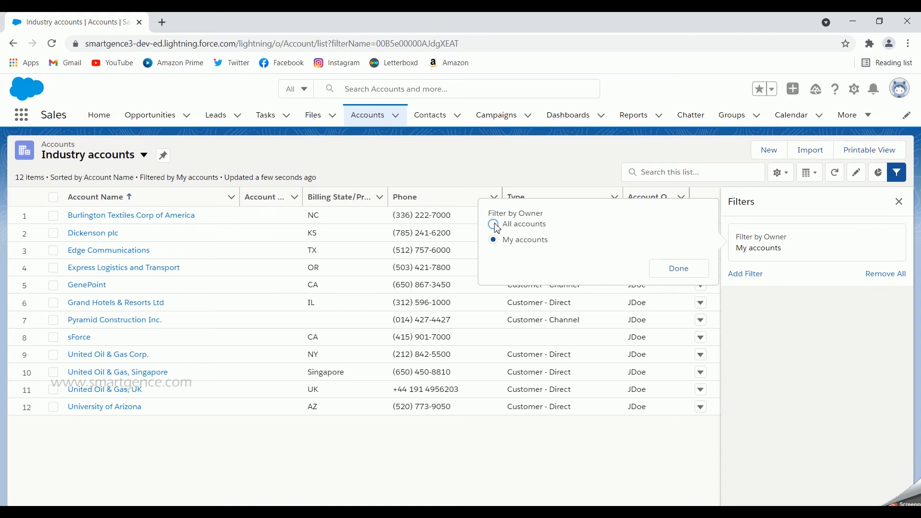
pyautogui.click(494, 225)
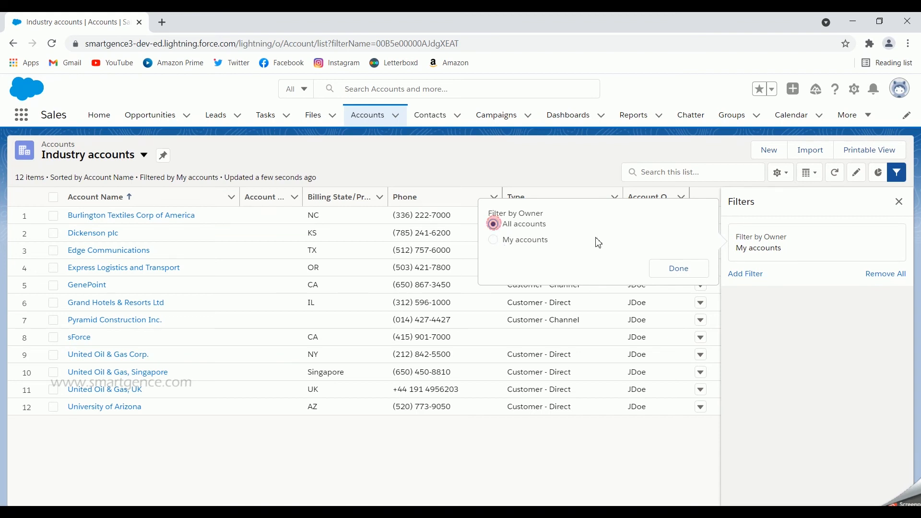
pyautogui.click(676, 272)
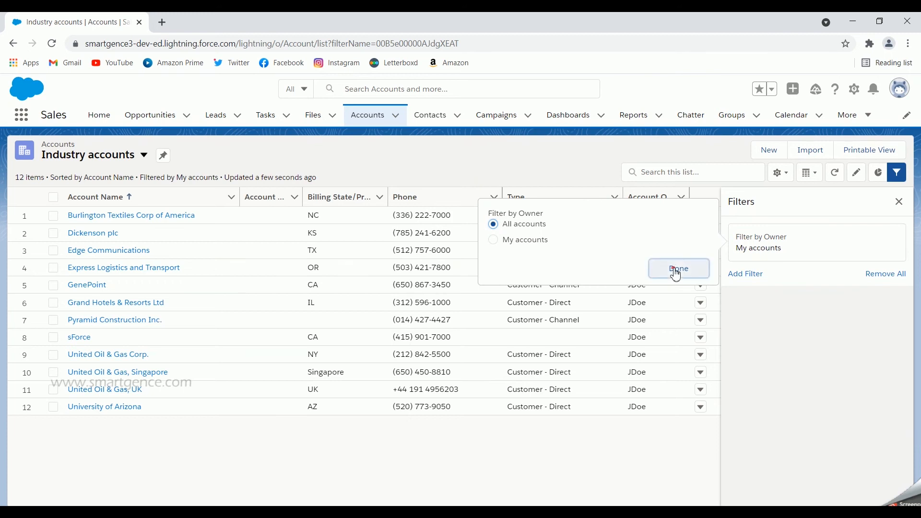
# - Add a new list filter on the Industry field with the operator "not equal to"
pyautogui.click(746, 279)
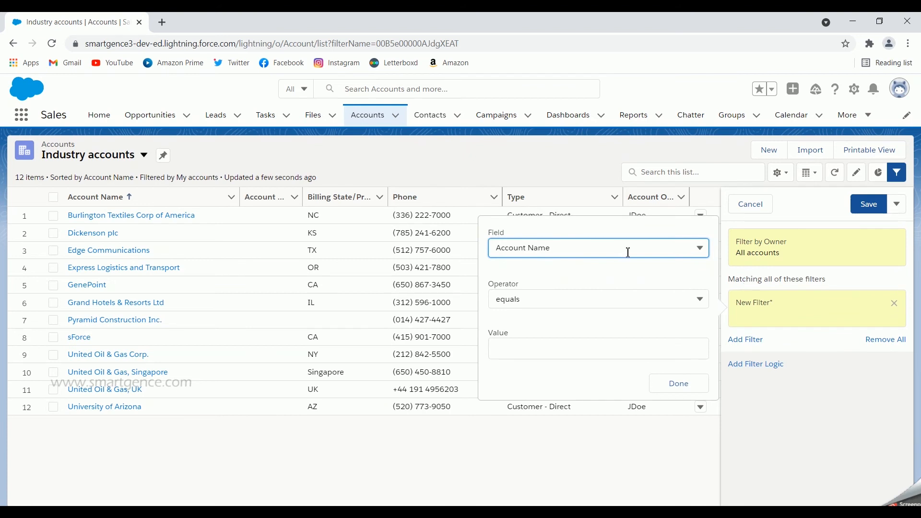
pyautogui.click(628, 253)
pyautogui.press('i')
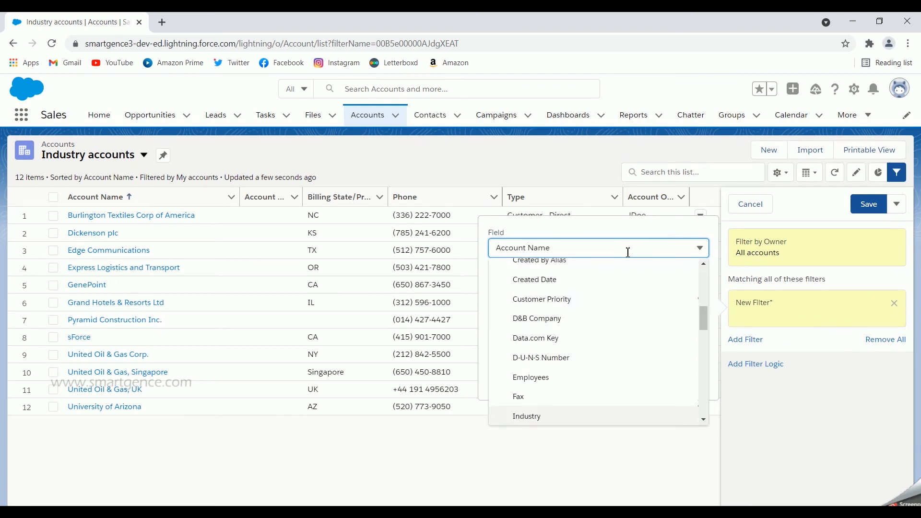
pyautogui.click(554, 416)
pyautogui.click(564, 305)
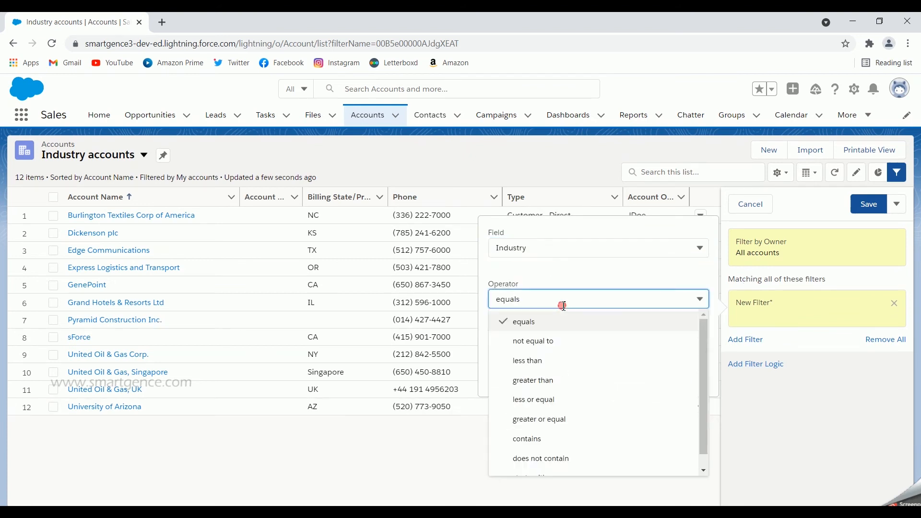
pyautogui.click(552, 341)
# - Set the Industry filter's value to Not For Profit, then save the list filters and close them
pyautogui.click(555, 352)
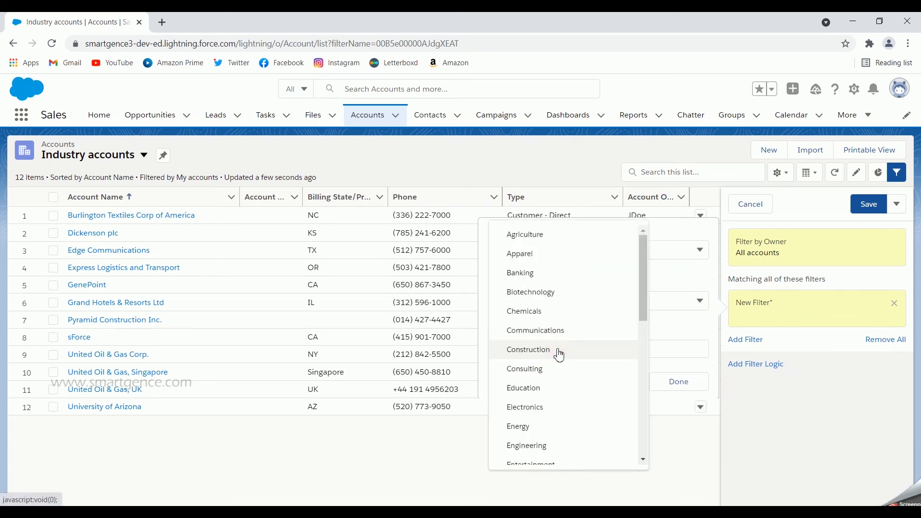
pyautogui.scroll(-6, 559, 355)
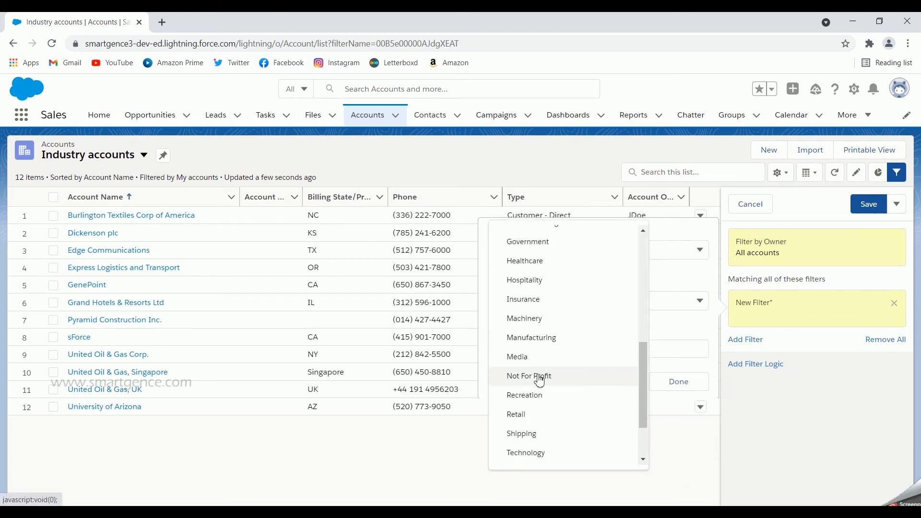
pyautogui.click(538, 378)
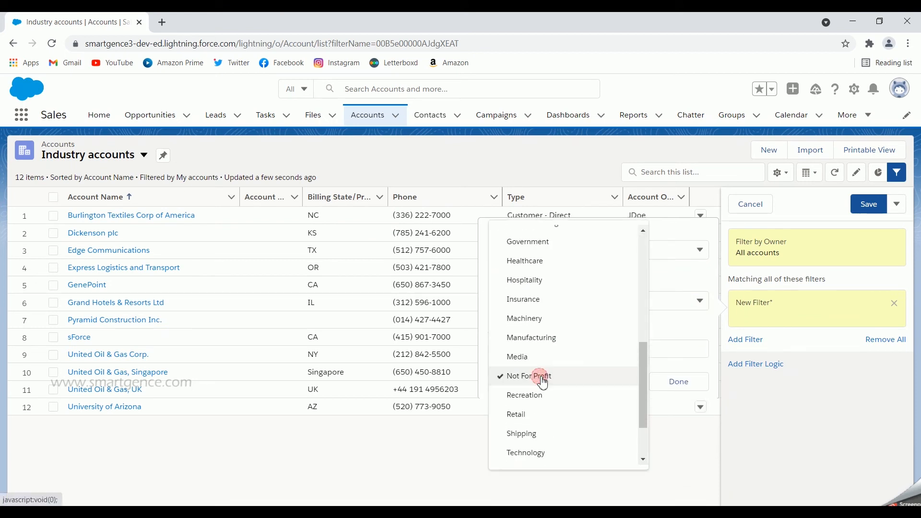
pyautogui.click(686, 335)
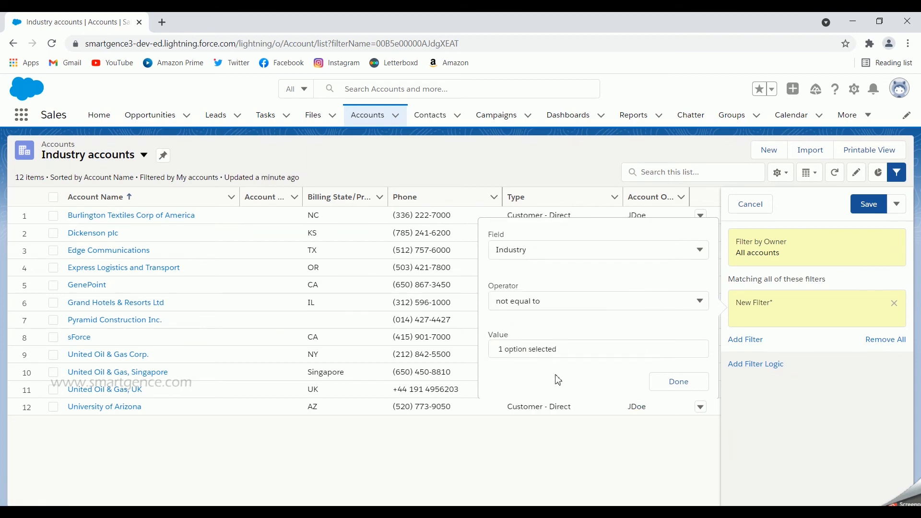
pyautogui.click(671, 387)
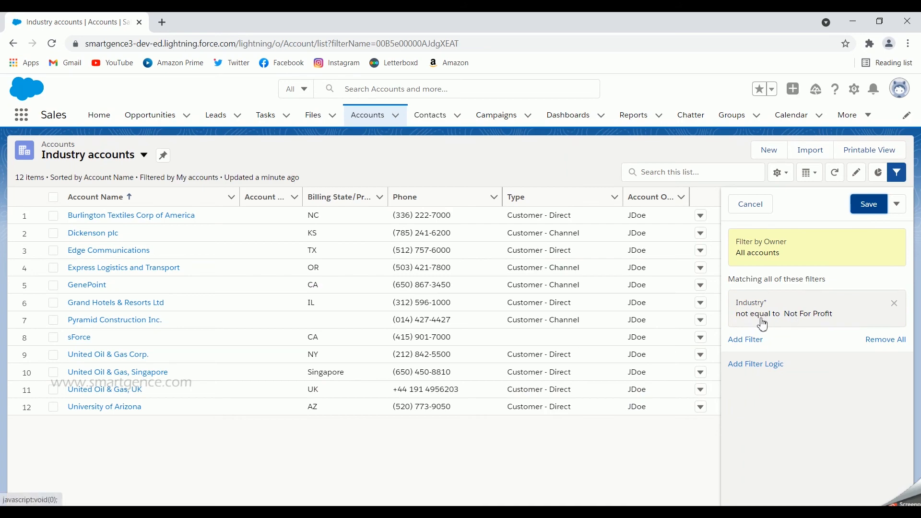
pyautogui.click(864, 212)
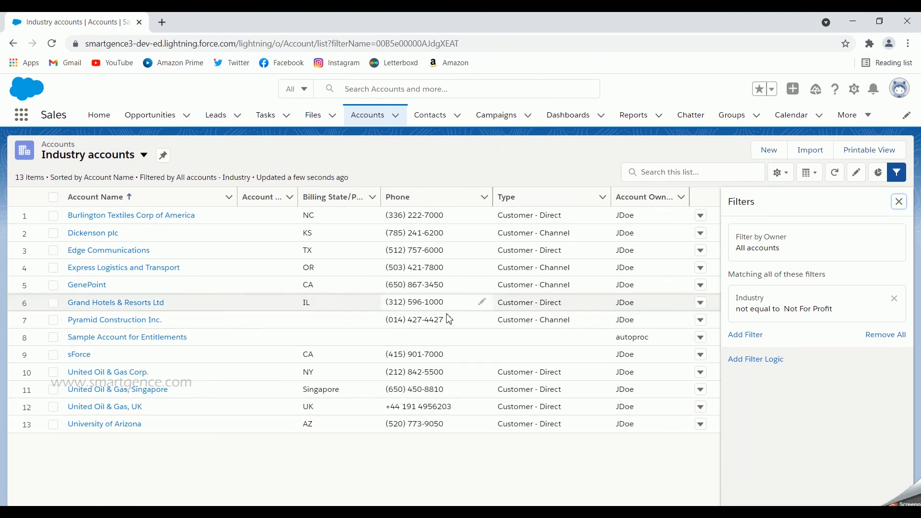
pyautogui.click(898, 202)
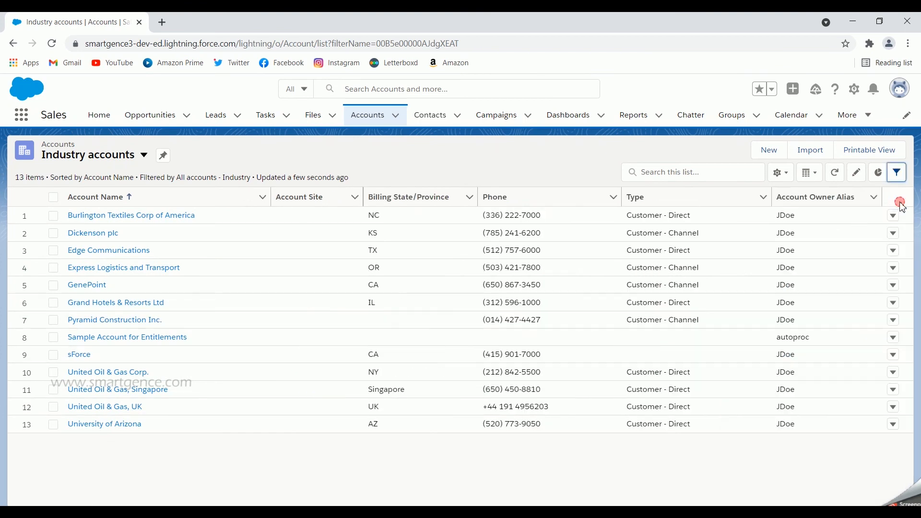
# - Start selecting the fields to display in the Industry accounts list and pick Industry among the available fields
pyautogui.click(781, 174)
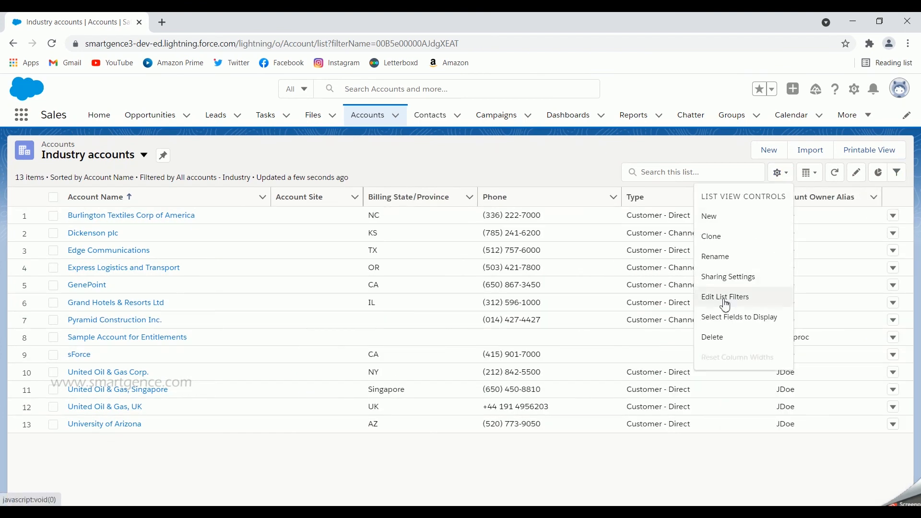
pyautogui.click(765, 322)
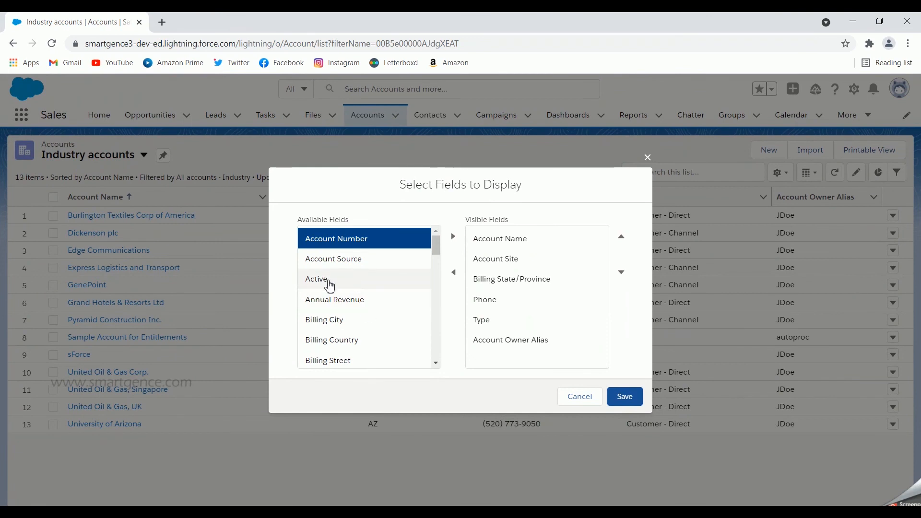
pyautogui.click(330, 280)
pyautogui.scroll(-3, 360, 303)
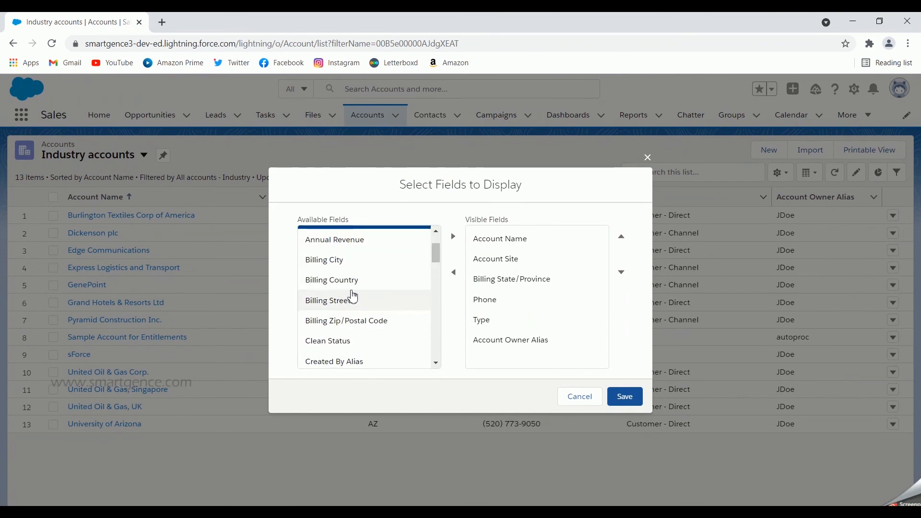
pyautogui.click(353, 245)
pyautogui.scroll(-8, 370, 300)
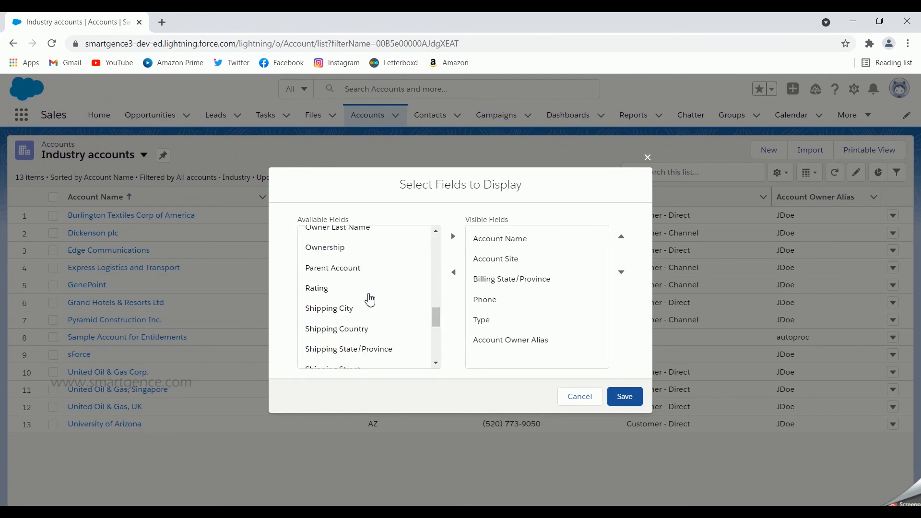
pyautogui.scroll(10, 369, 299)
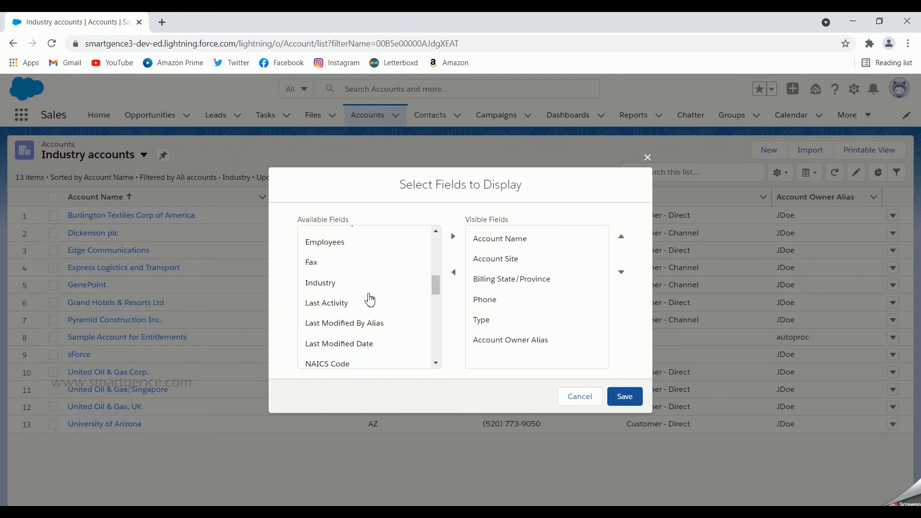
pyautogui.scroll(3, 370, 300)
pyautogui.scroll(-4, 370, 300)
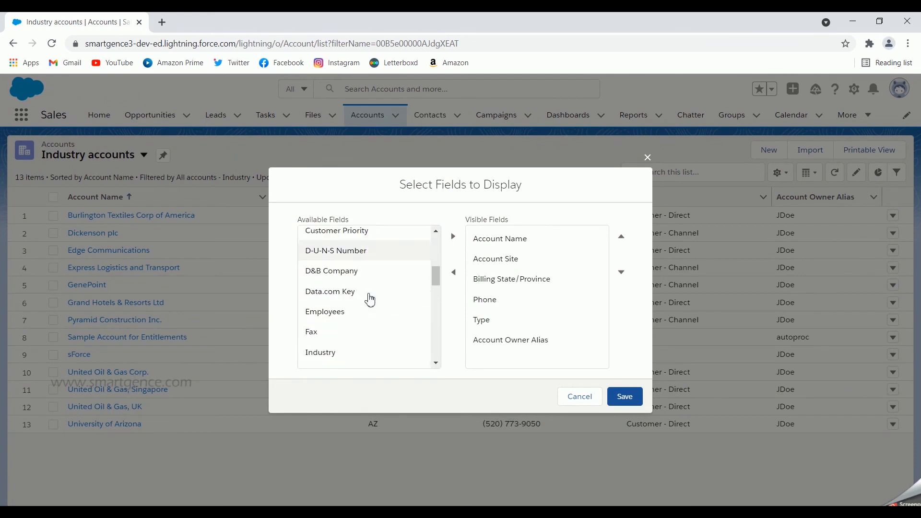
pyautogui.click(343, 289)
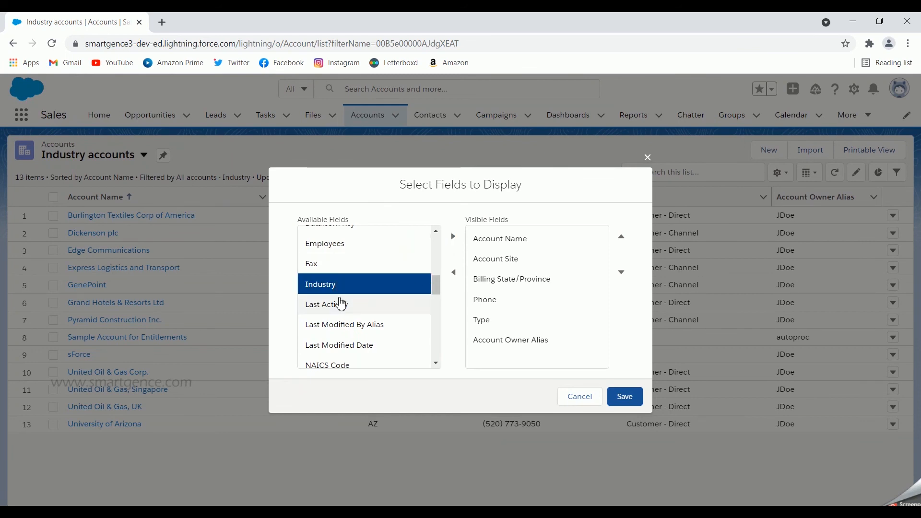
# - Include Active and Annual Revenue in the selection, make all three selected fields visible and save the list's field selection
pyautogui.scroll(12, 341, 302)
pyautogui.scroll(-3, 341, 302)
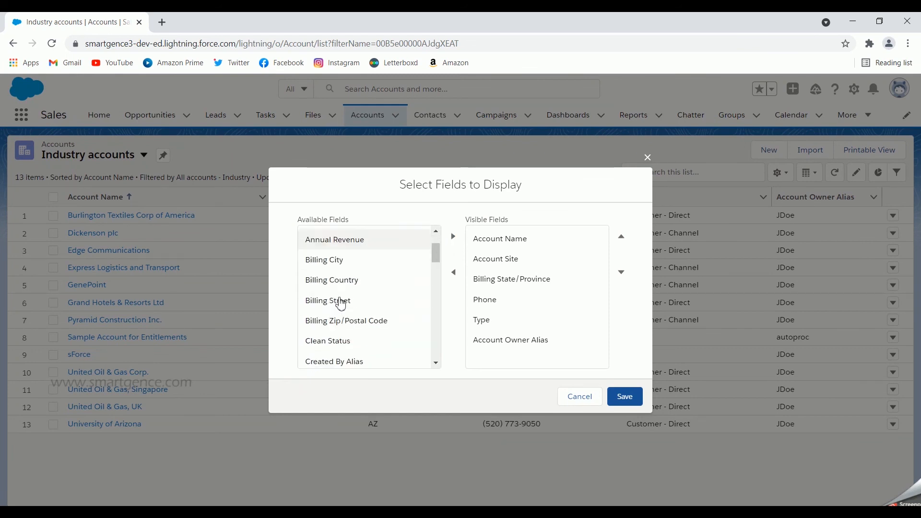
pyautogui.scroll(3, 339, 295)
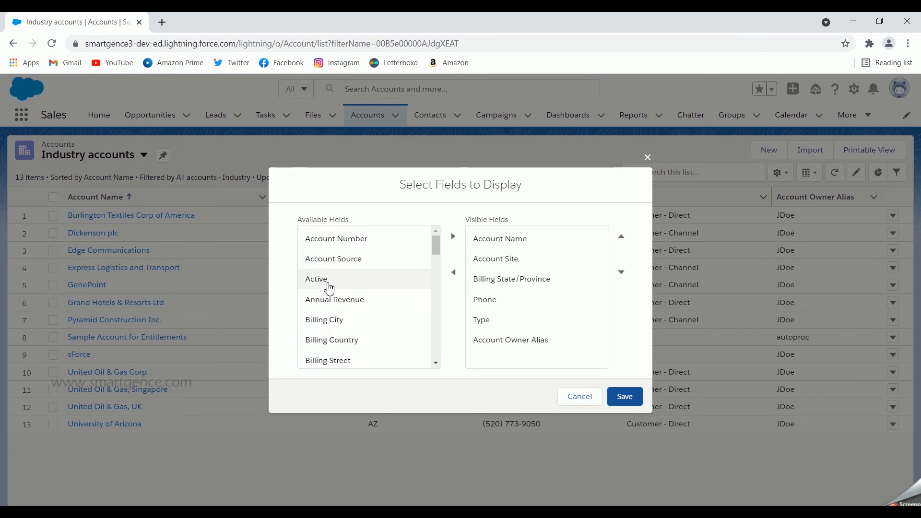
pyautogui.keyDown('ctrl'); pyautogui.click(329, 288); pyautogui.keyUp('ctrl')
pyautogui.keyDown('ctrl'); pyautogui.click(351, 302); pyautogui.keyUp('ctrl')
pyautogui.scroll(-4, 354, 308)
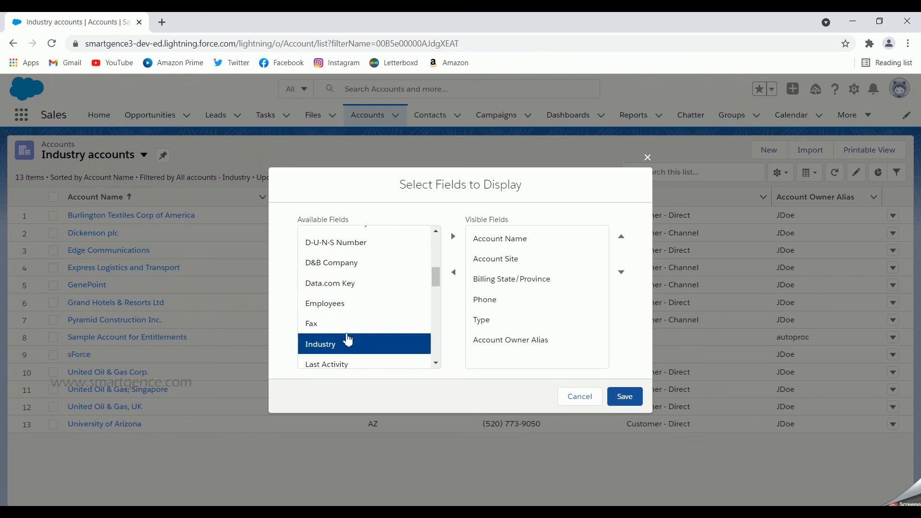
pyautogui.scroll(5, 348, 339)
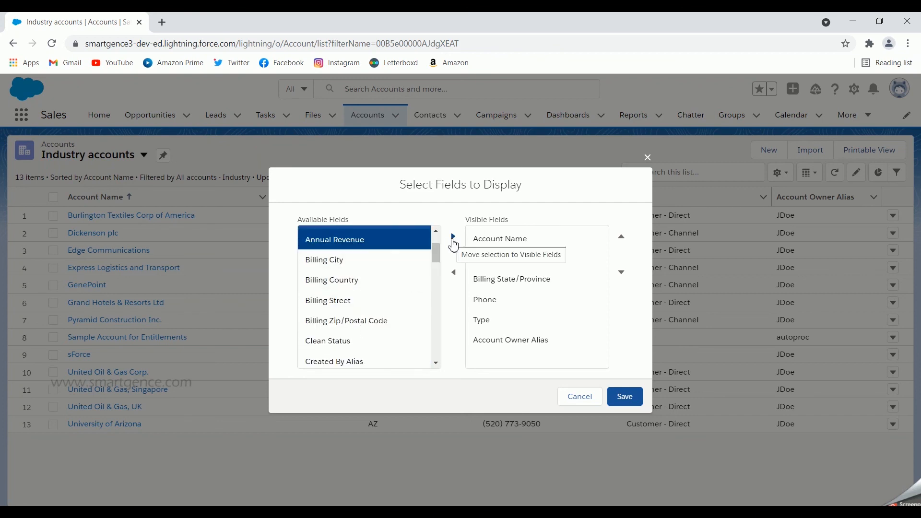
pyautogui.click(453, 237)
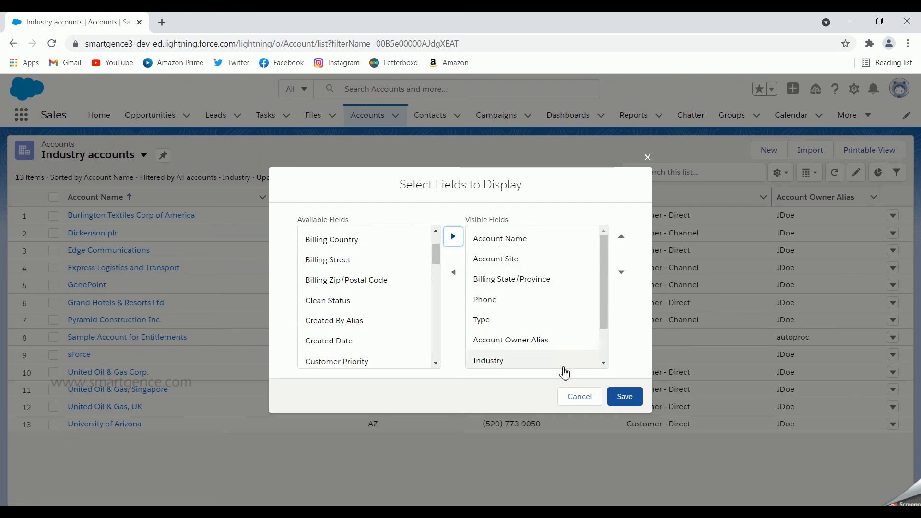
pyautogui.click(619, 402)
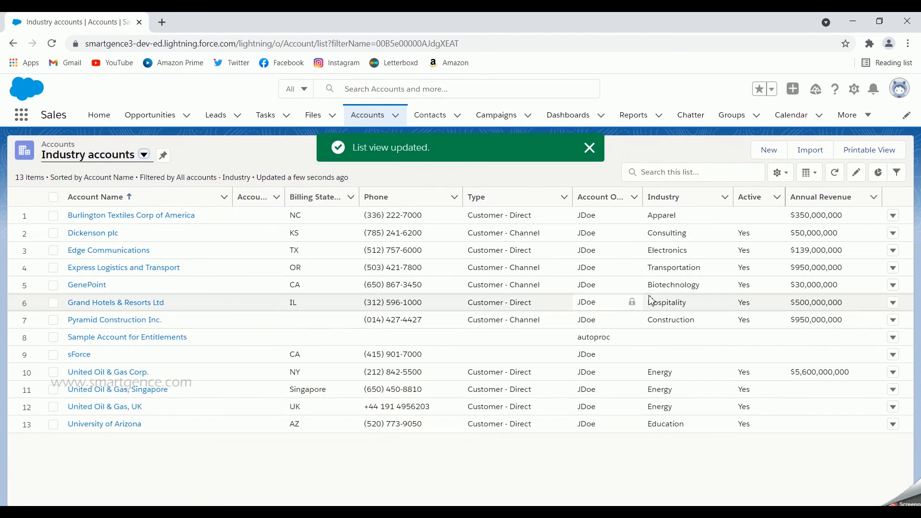
pyautogui.click(786, 181)
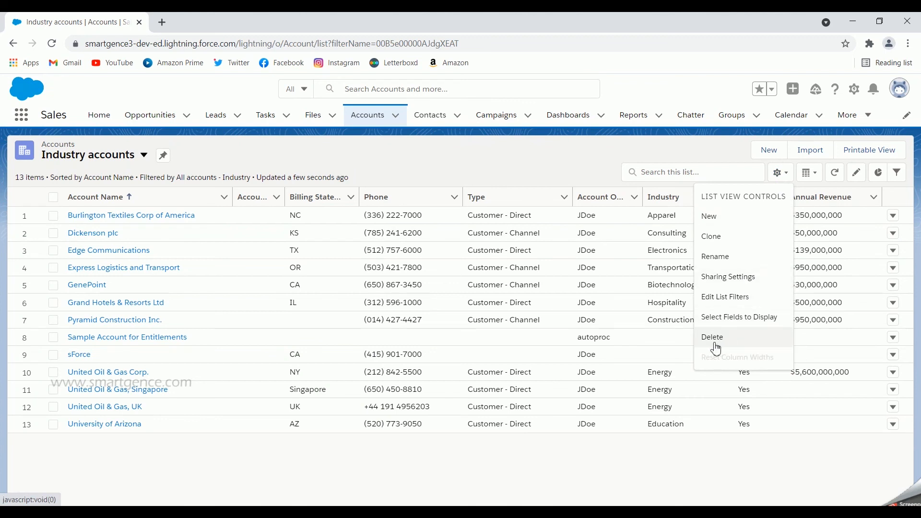
pyautogui.click(579, 168)
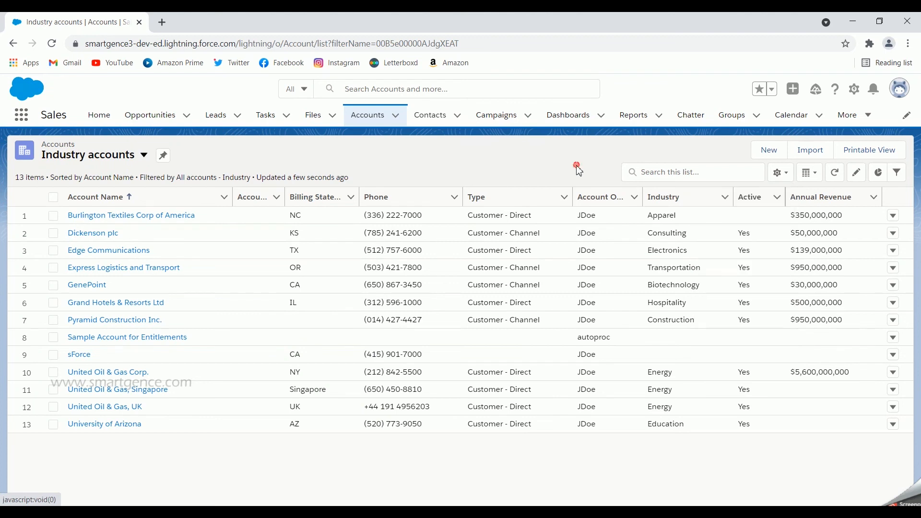